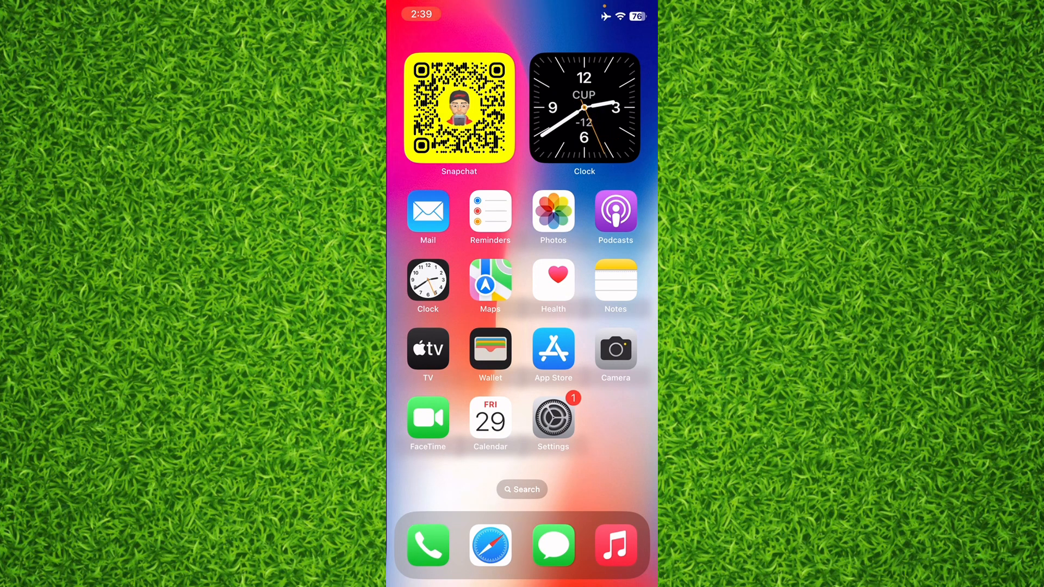
Flip to the home screen page with YouTube and go to the You account page
left_click_drag(604, 326, 424, 326)
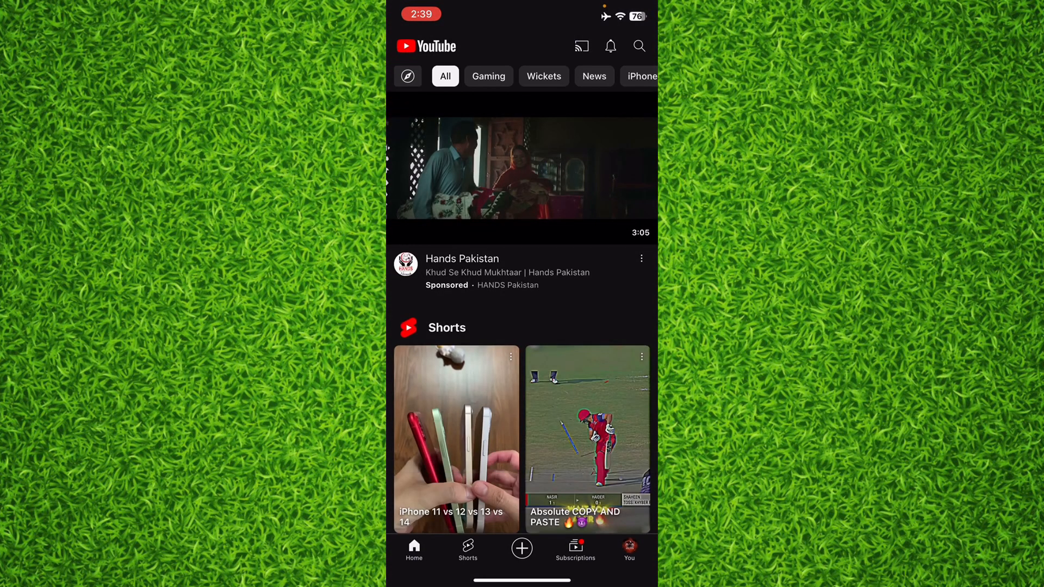
scroll(522, 310, "down", 2)
left_click(628, 551)
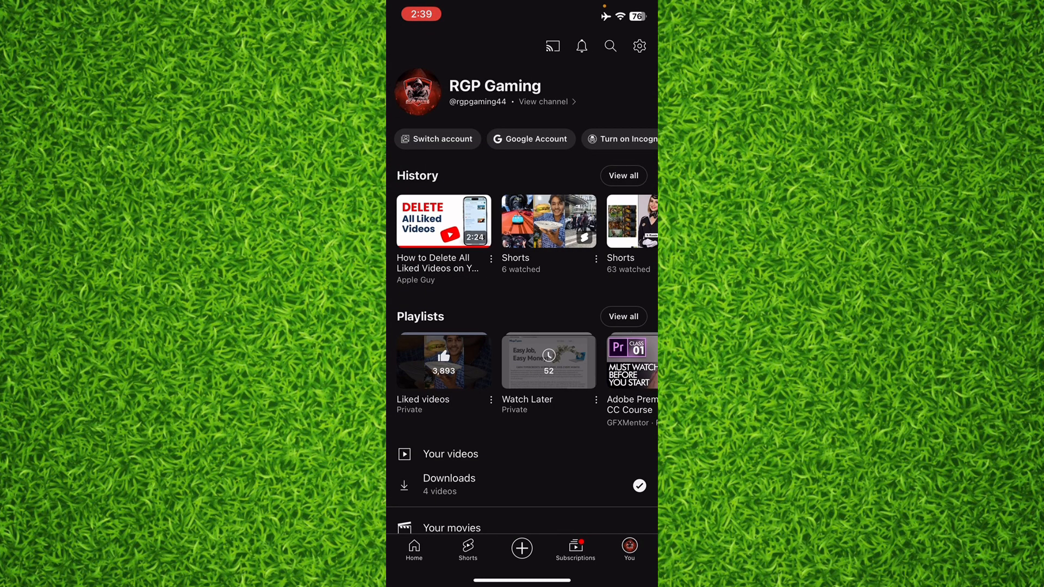
Reach Manage all history from YouTube settings and show the Interactions list
left_click(639, 46)
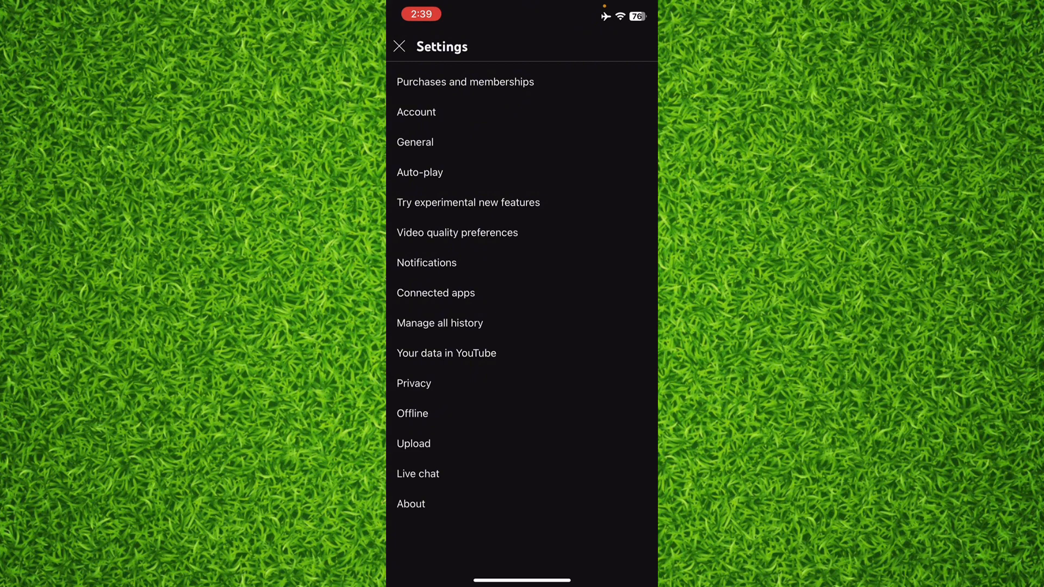
left_click(439, 324)
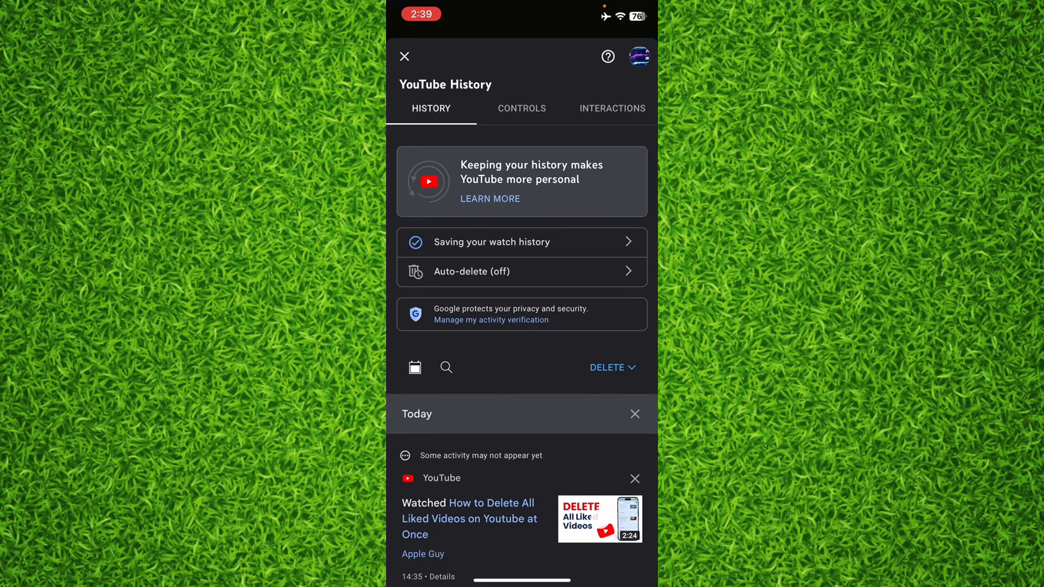
left_click(611, 107)
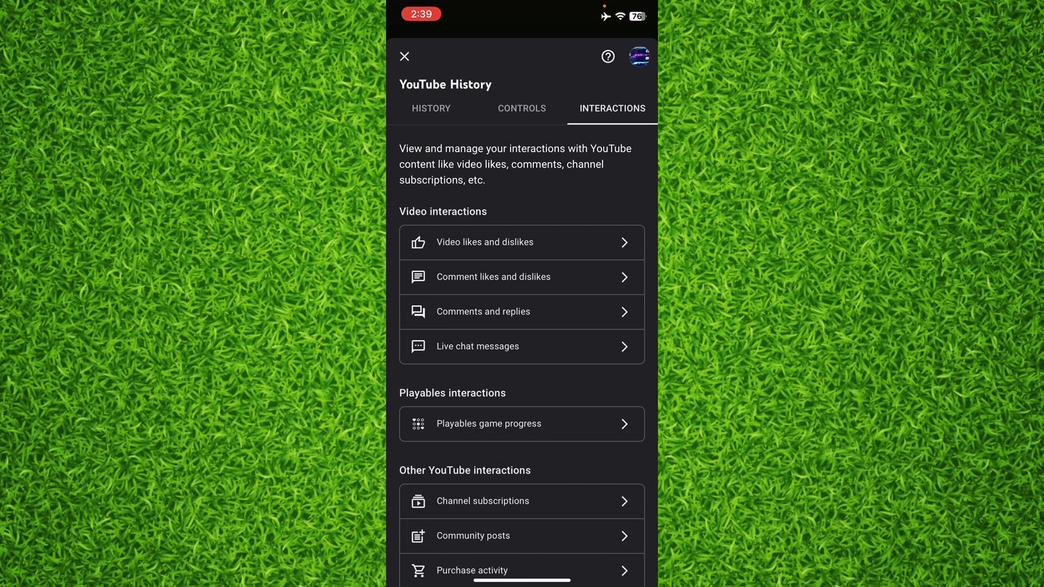
Delete the 27 March liked-comment entry and the next one from Comment likes and dislikes
left_click(494, 277)
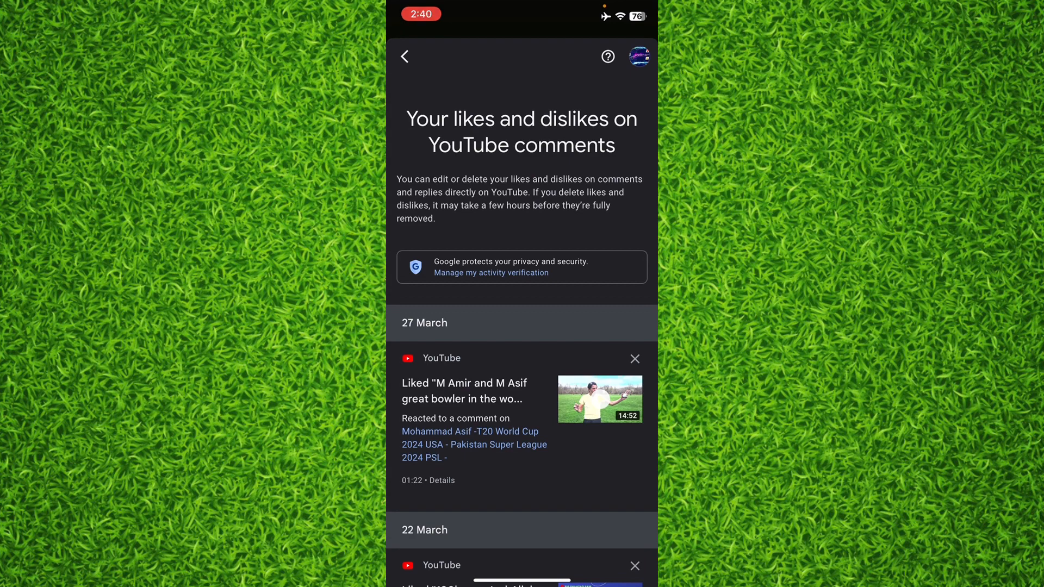
left_click(634, 359)
scroll(522, 326, "down", 3)
left_click(634, 289)
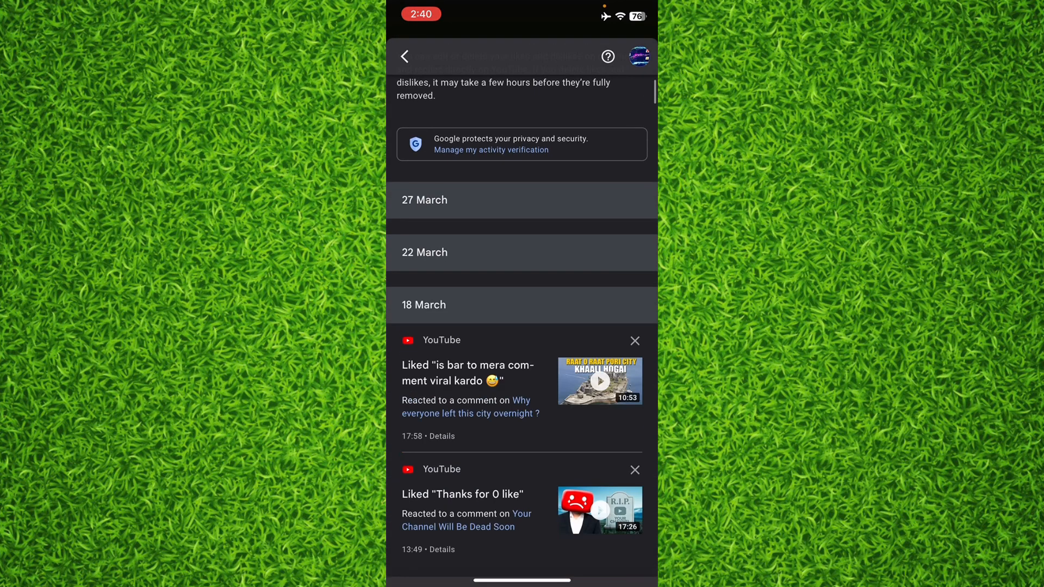
scroll(521, 326, "down", 3)
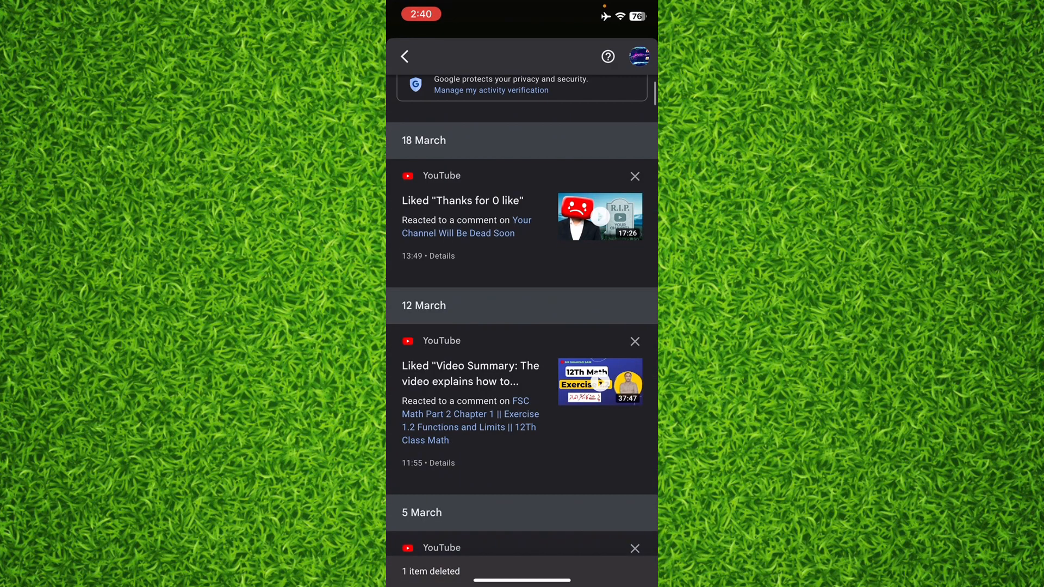
scroll(522, 326, "down", 5)
scroll(522, 326, "down", 5)
scroll(522, 327, "down", 5)
scroll(522, 327, "down", 5)
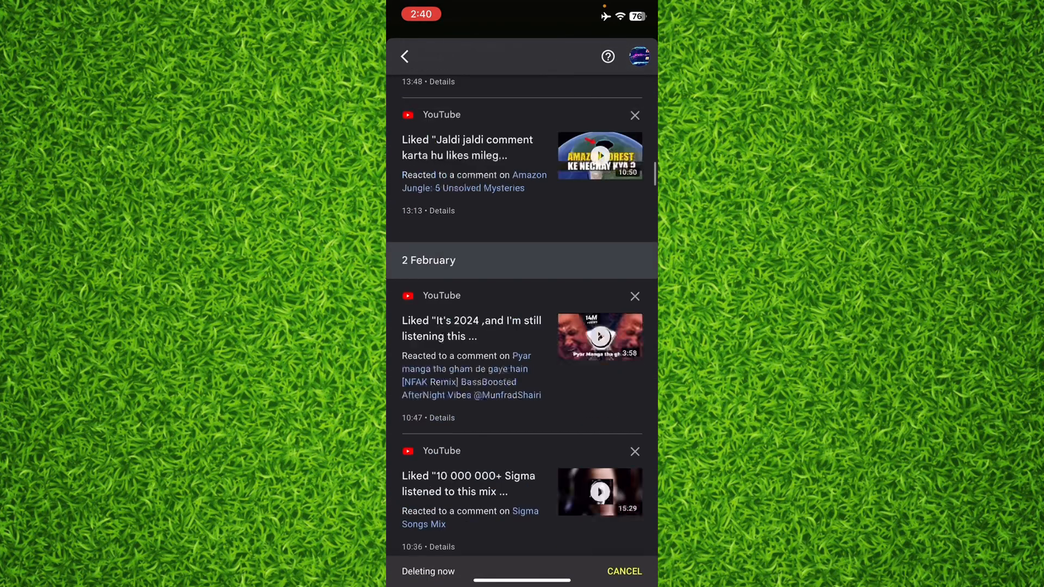
scroll(522, 326, "down", 5)
scroll(522, 327, "down", 5)
Go back to Interactions, close YouTube and return to the first home screen page
left_click(404, 57)
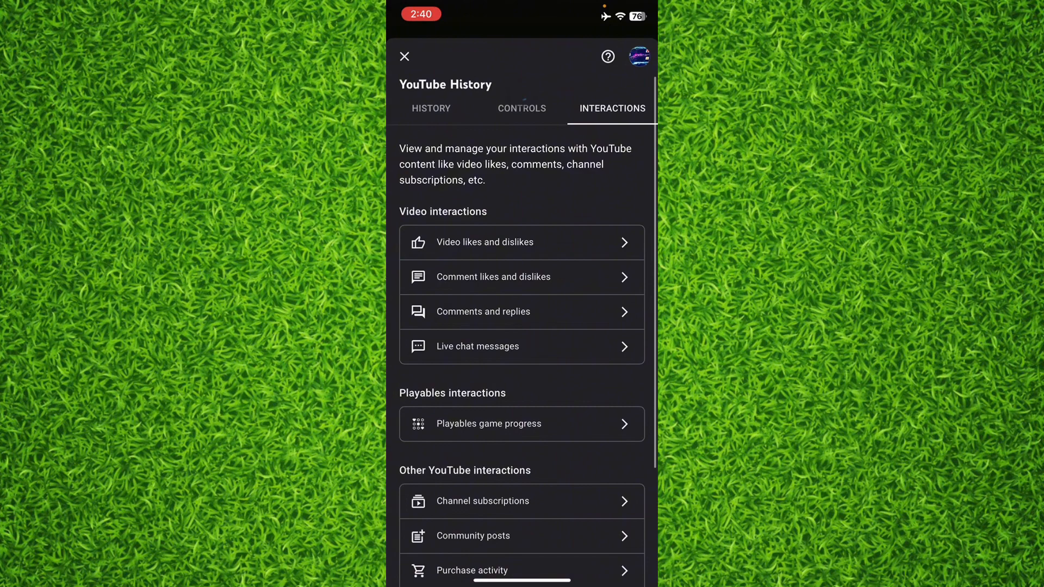
left_click_drag(523, 582, 522, 327)
left_click_drag(441, 327, 620, 326)
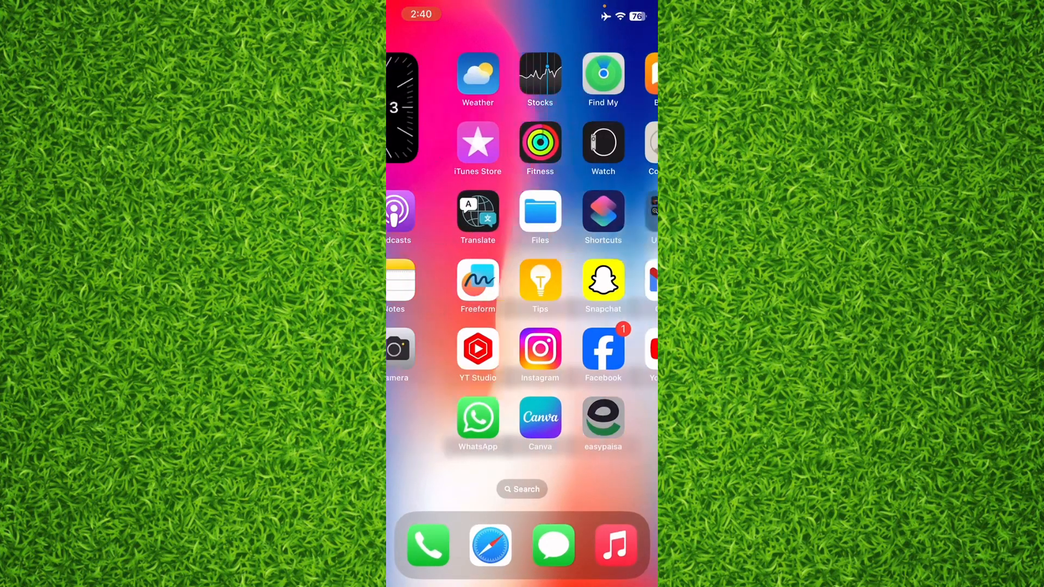